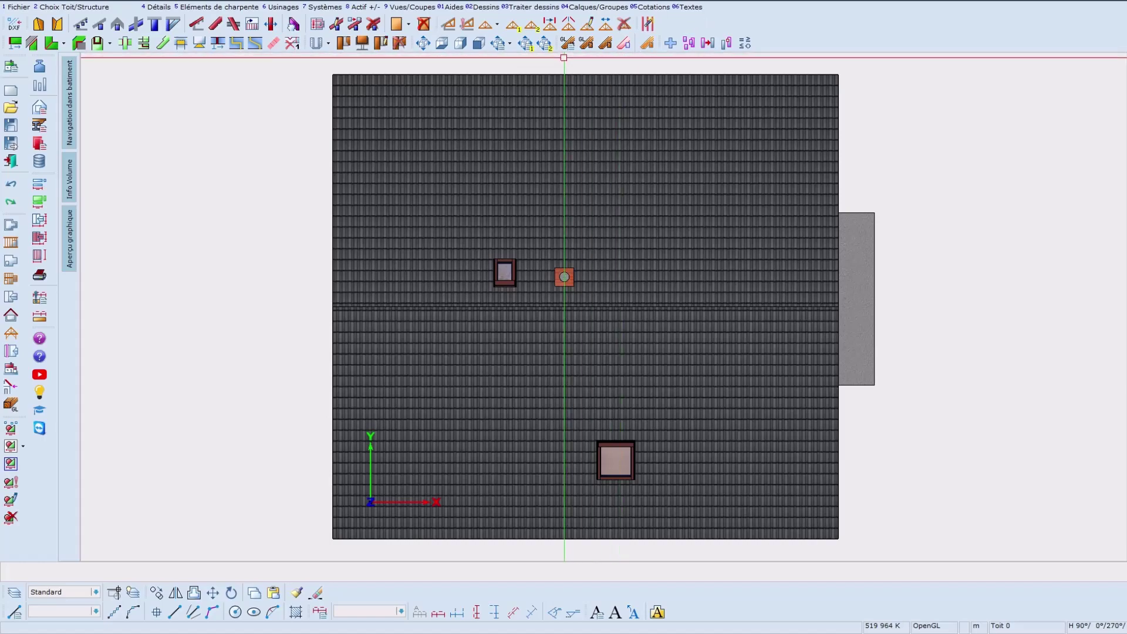
# In the 3D view, start inserting the ECP "Panneau photovoltaïque" from Toit, Photovoltaïque into a roof slope
pyautogui.click(526, 44)
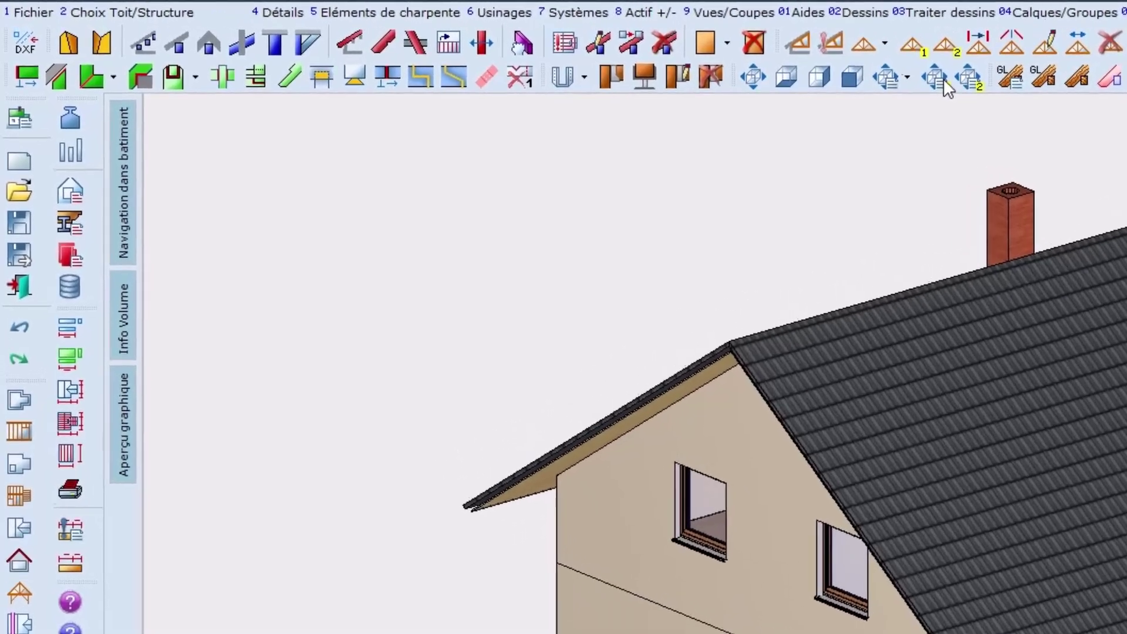
pyautogui.click(596, 12)
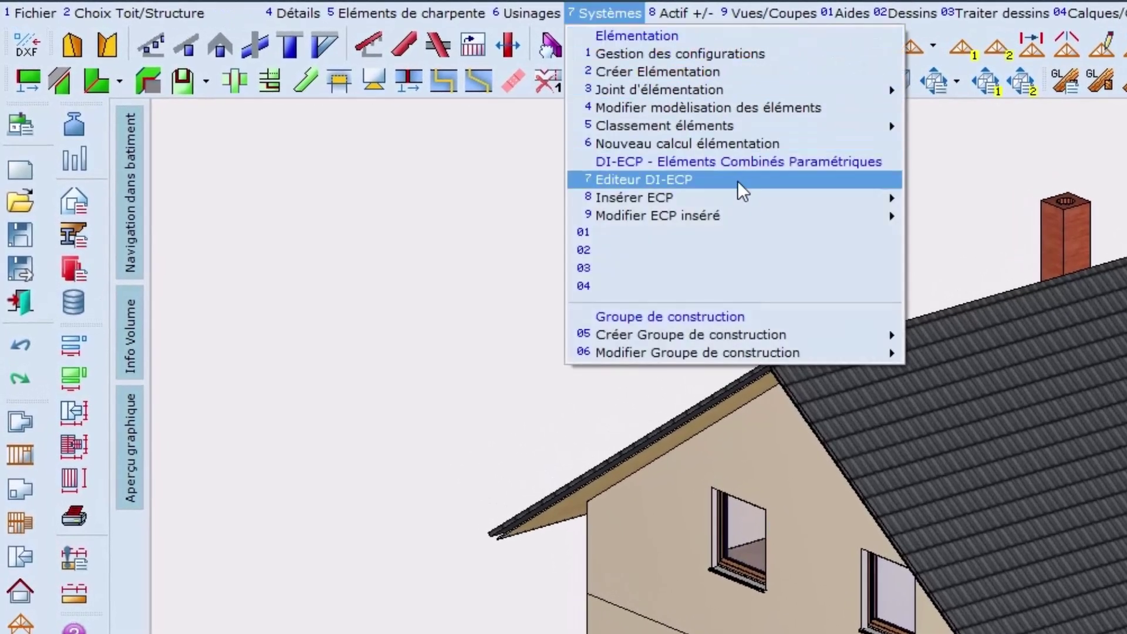
pyautogui.moveTo(747, 196)
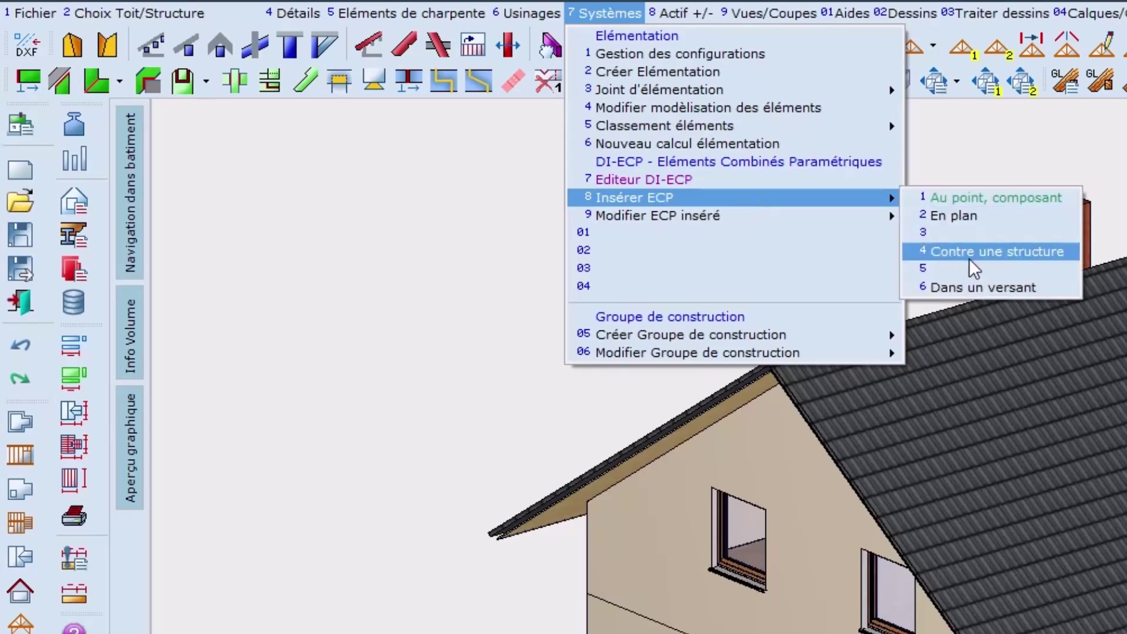
pyautogui.click(1043, 288)
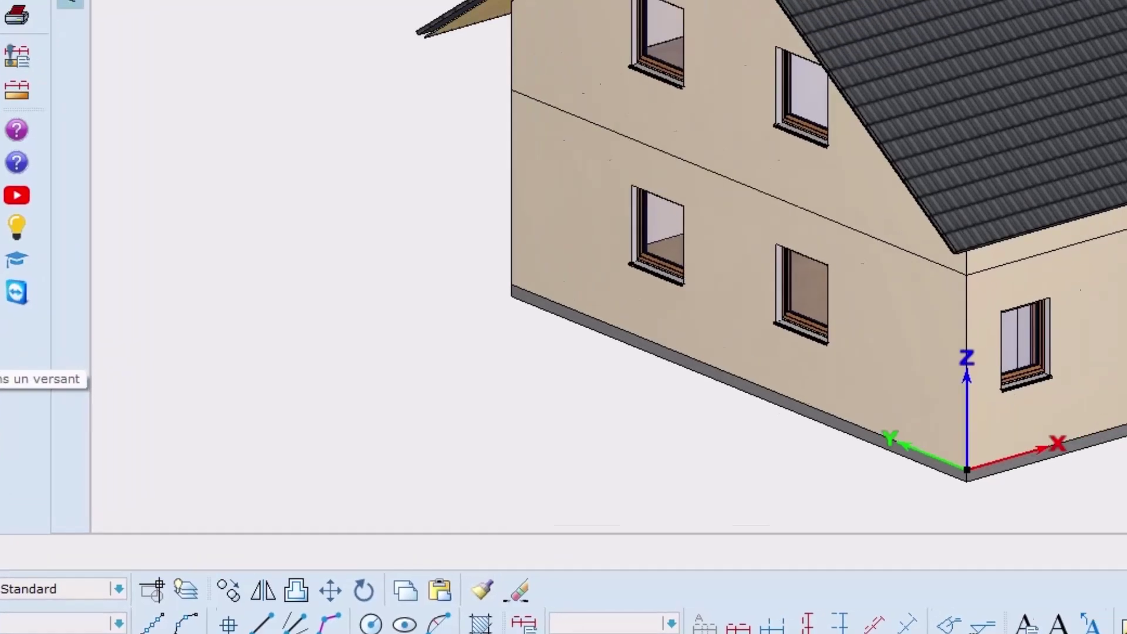
pyautogui.click(26, 310)
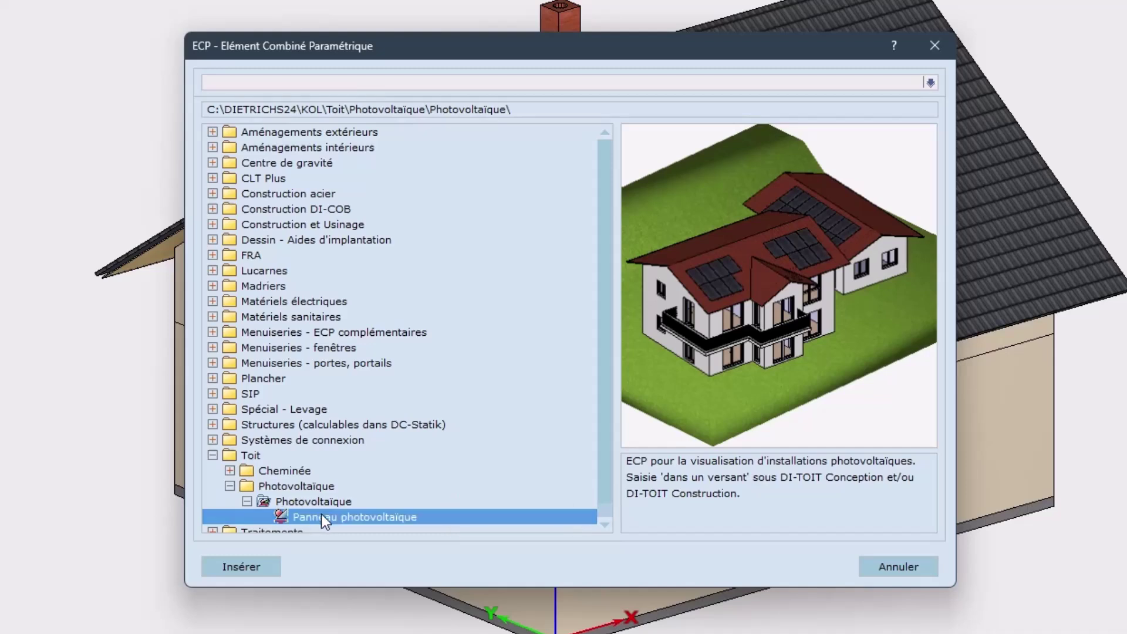
pyautogui.click(250, 566)
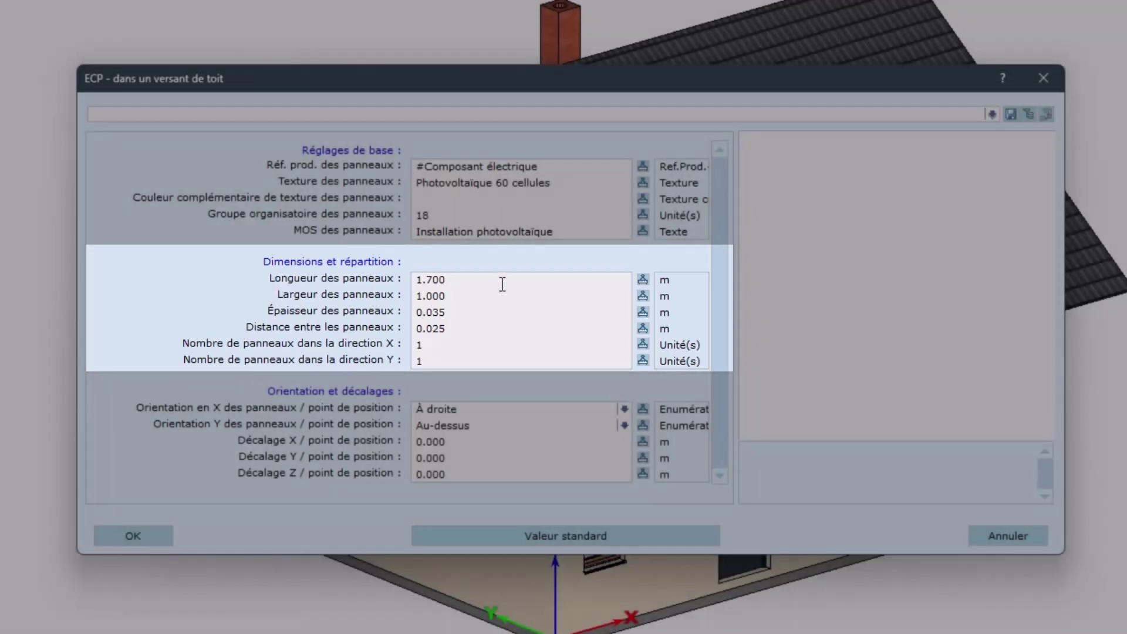
# Review the panel length, width, thickness and spacing, and set the layout to 4 panels in X and 2 in Y
pyautogui.click(500, 281)
pyautogui.click(499, 297)
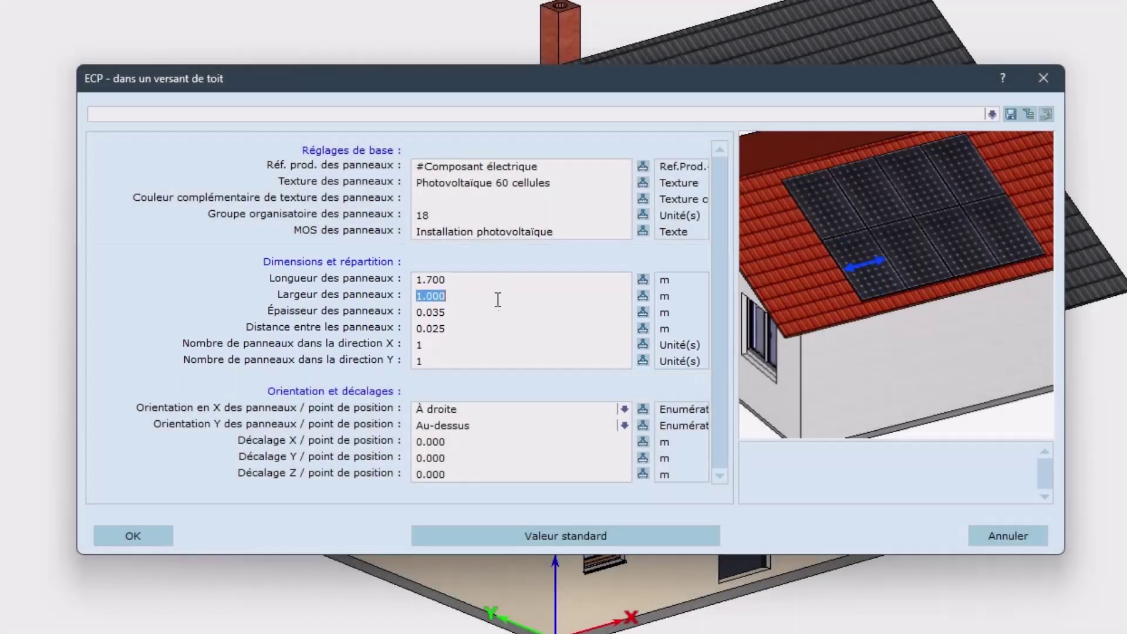
pyautogui.click(491, 313)
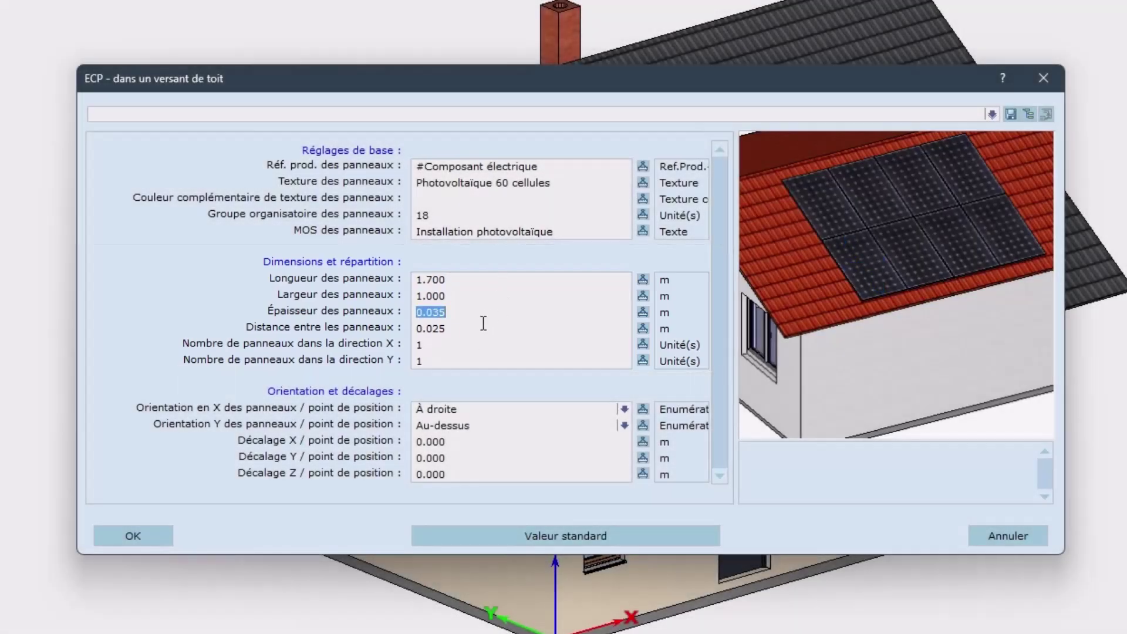
pyautogui.click(479, 327)
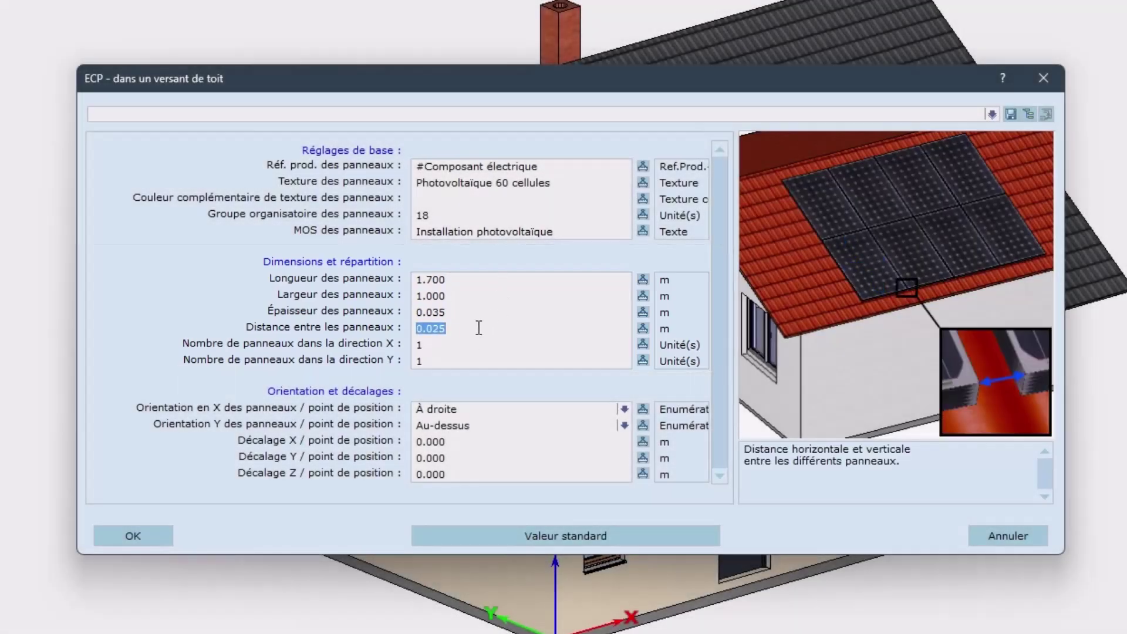
pyautogui.click(453, 345)
pyautogui.write('4')
pyautogui.press('Tab')
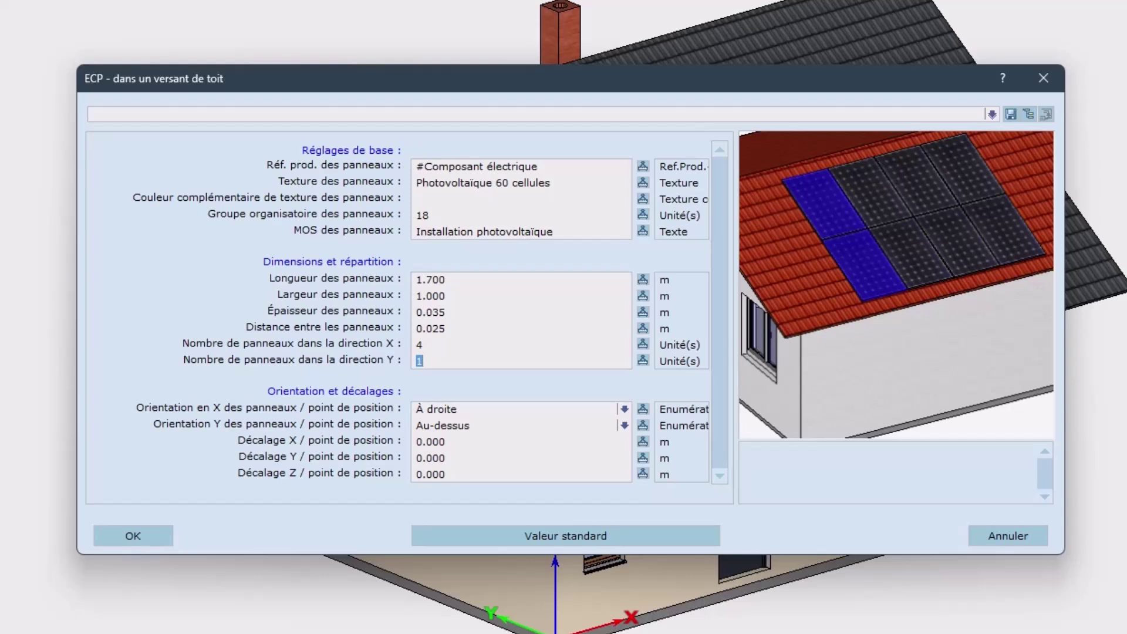
pyautogui.write('2')
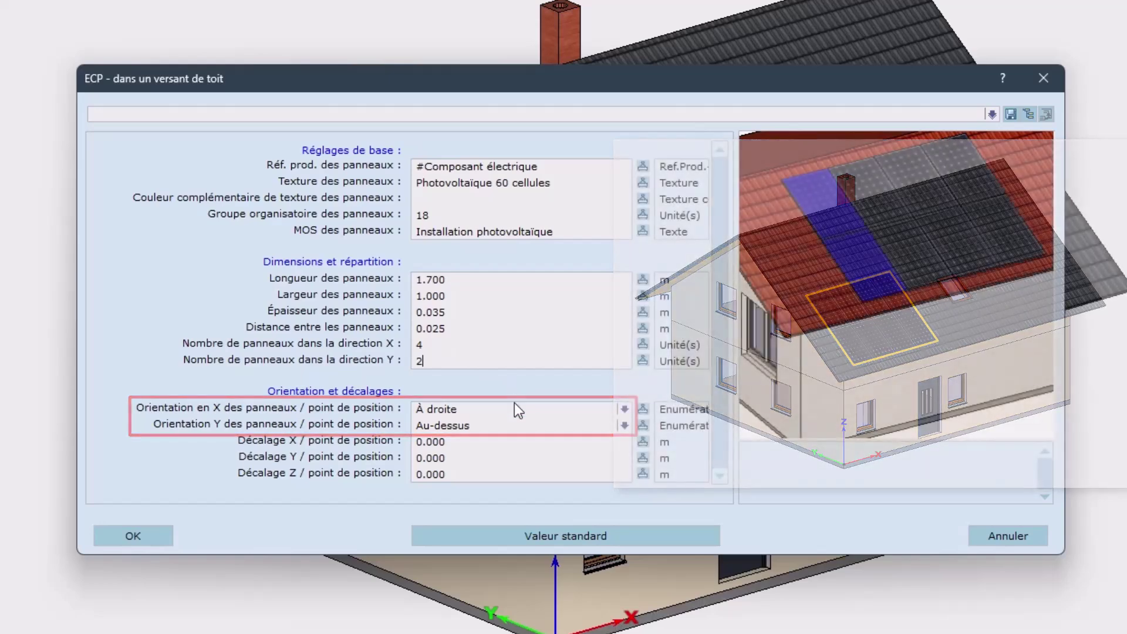
# Set the panels' offset from the position point to 1 m in X and 0.5 m in Y
pyautogui.click(482, 441)
pyautogui.write('1')
pyautogui.press('Tab')
pyautogui.write('.5')
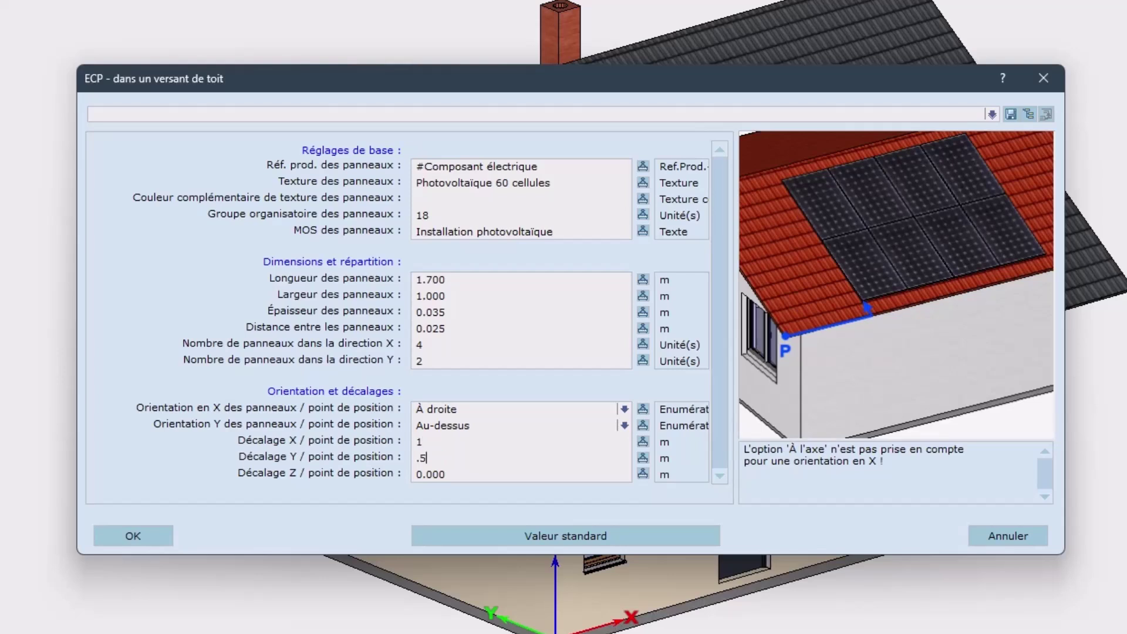
# Try orienting the panels "À gauche" in X and "En-dessous" in Y relative to the position point
pyautogui.click(546, 409)
pyautogui.click(536, 450)
pyautogui.click(525, 424)
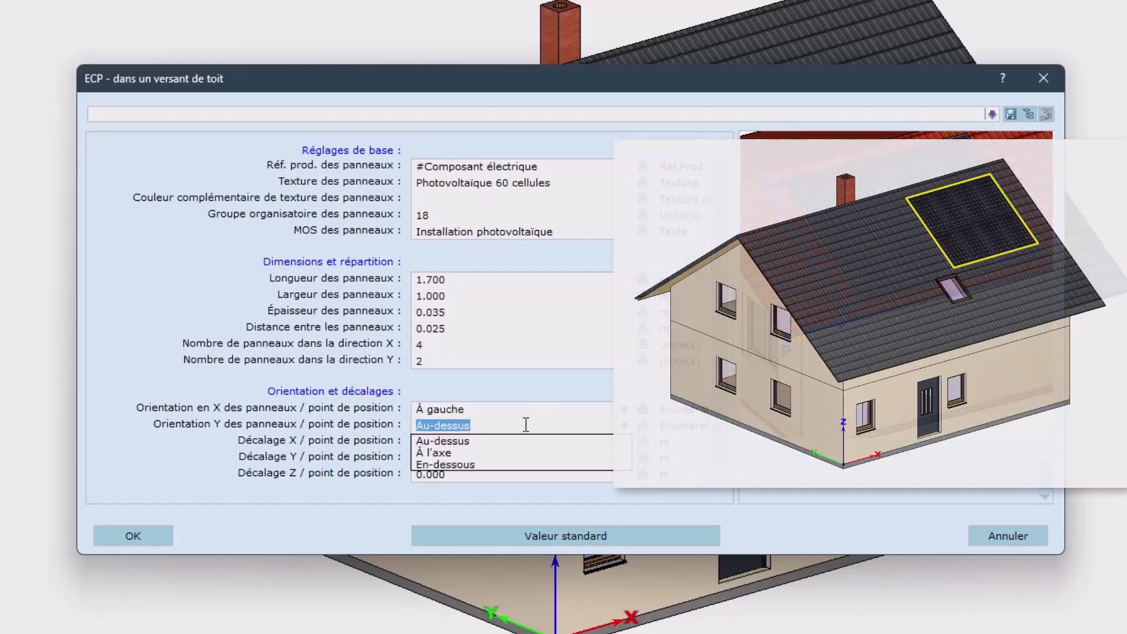
pyautogui.click(513, 463)
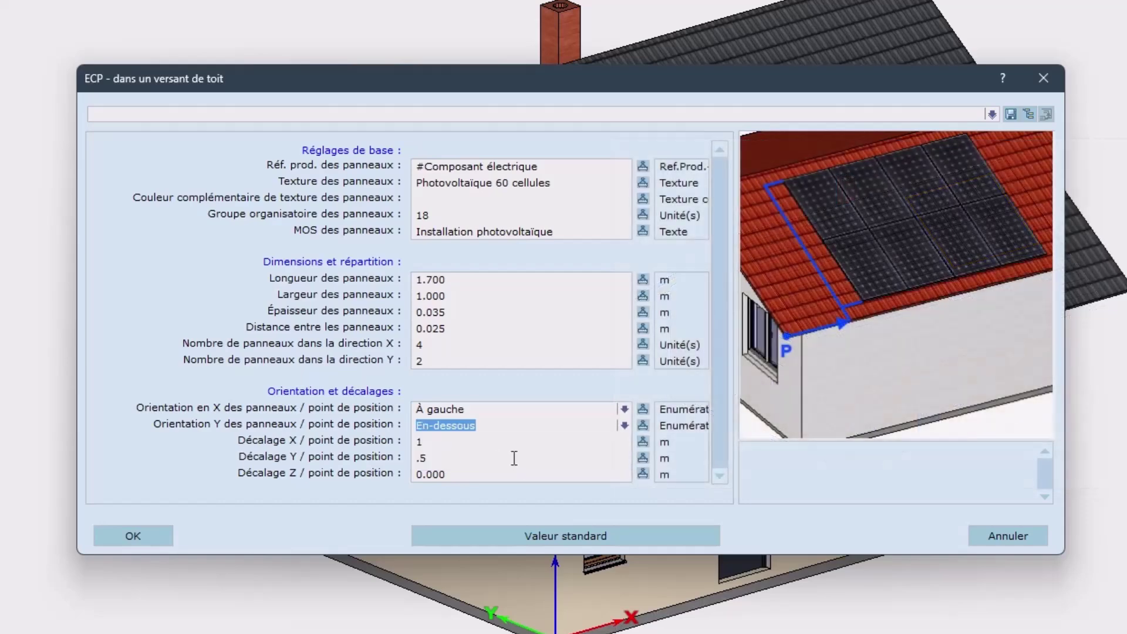
# Return the panel orientation to "À droite" in X and "Au-dessus" in Y
pyautogui.click(535, 412)
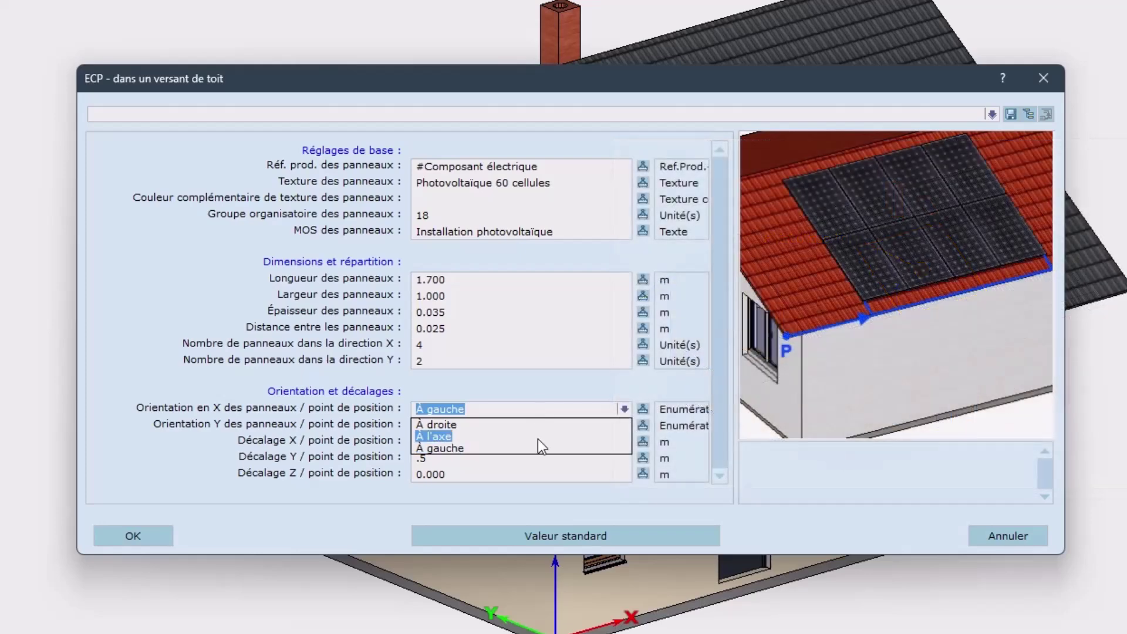
pyautogui.click(538, 443)
pyautogui.click(538, 413)
pyautogui.click(537, 424)
pyautogui.click(530, 425)
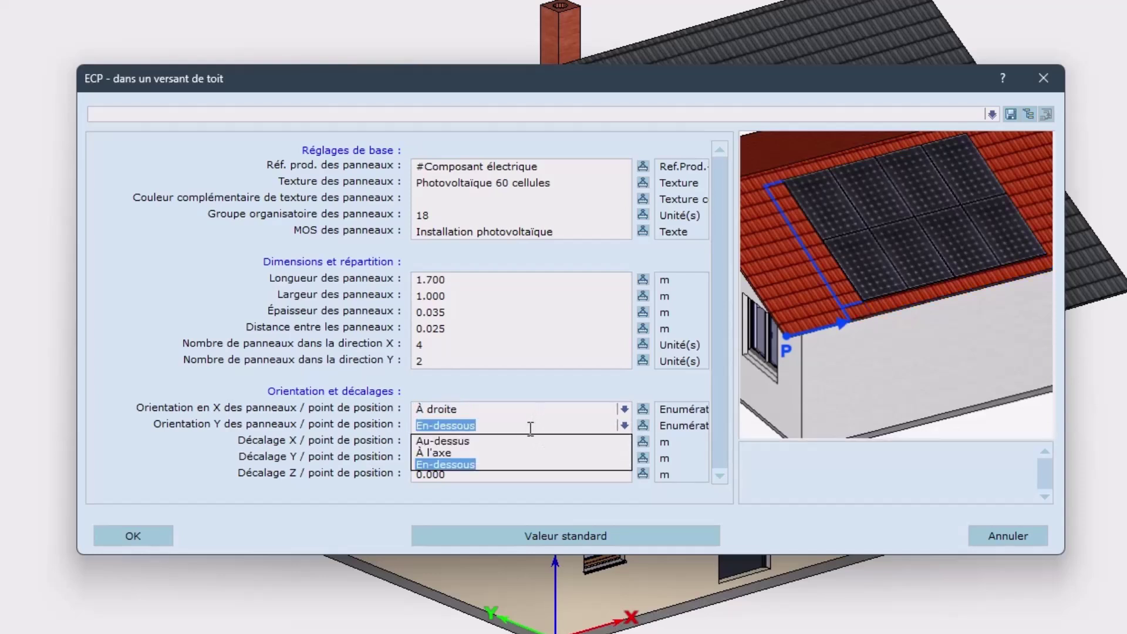
pyautogui.click(526, 440)
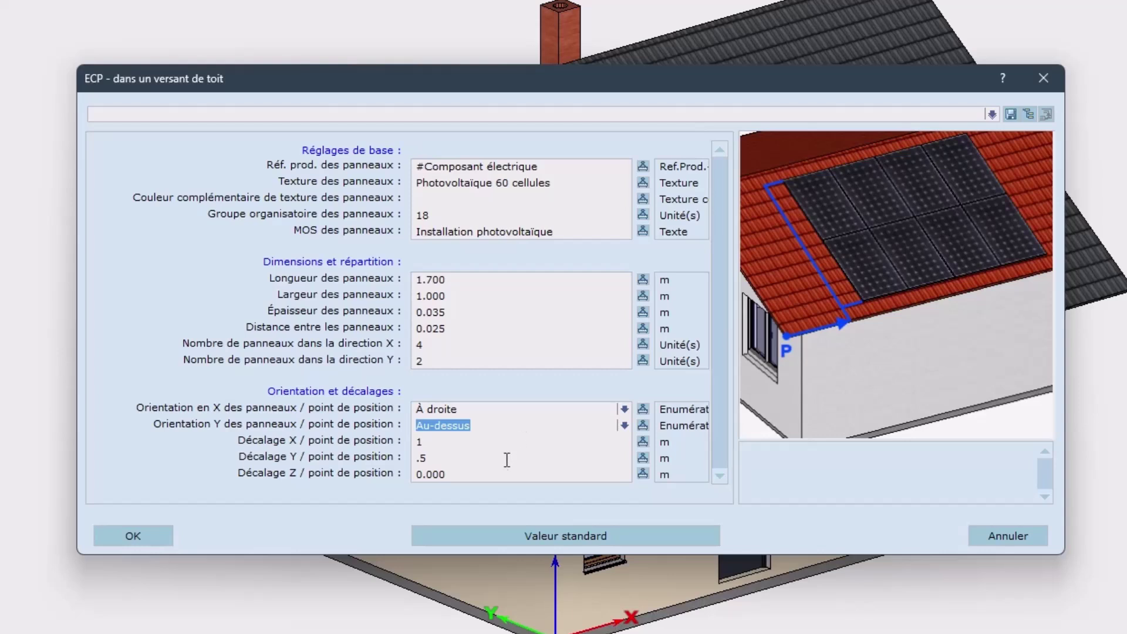
# Accept the settings and place the panel array on the roof slope above the entrance door, anchored at the gable-side eave corner
pyautogui.click(493, 472)
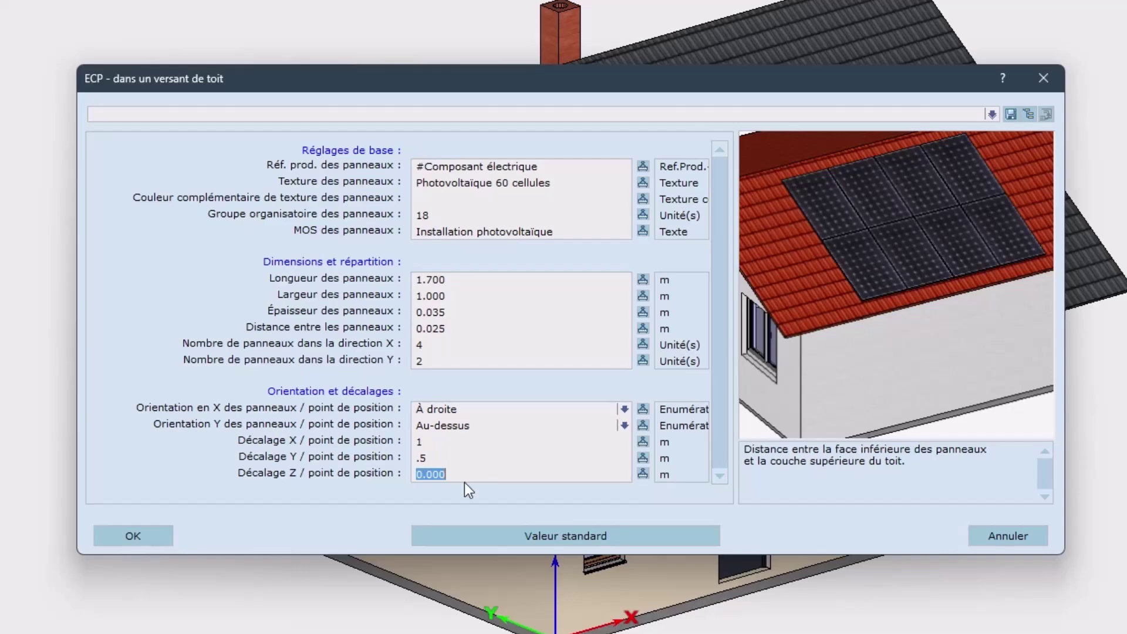
pyautogui.click(146, 534)
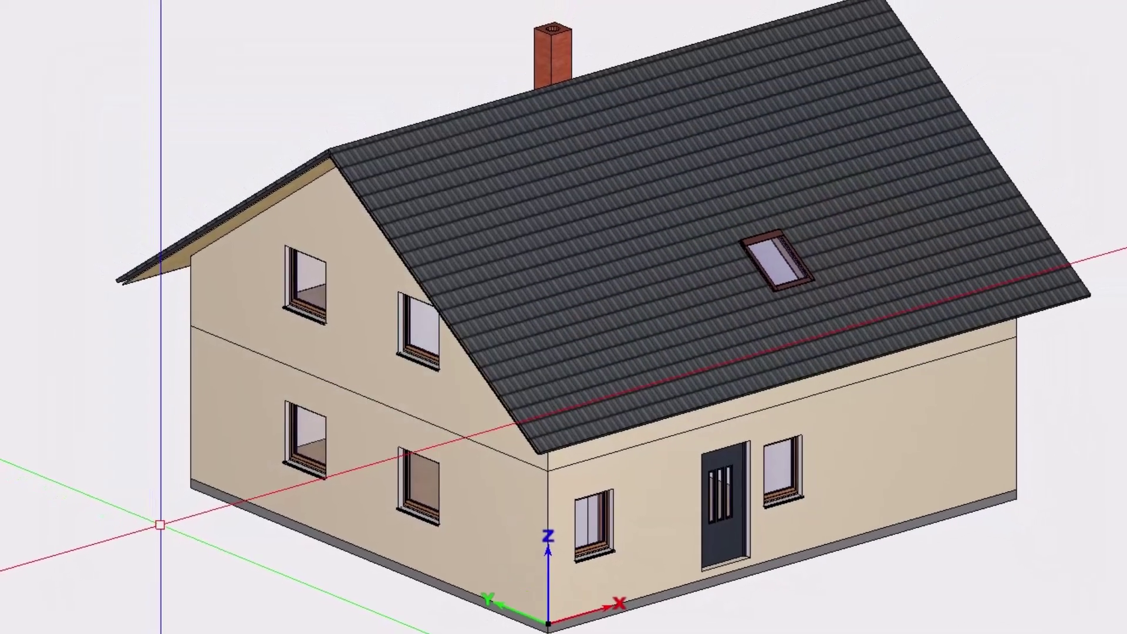
pyautogui.click(586, 440)
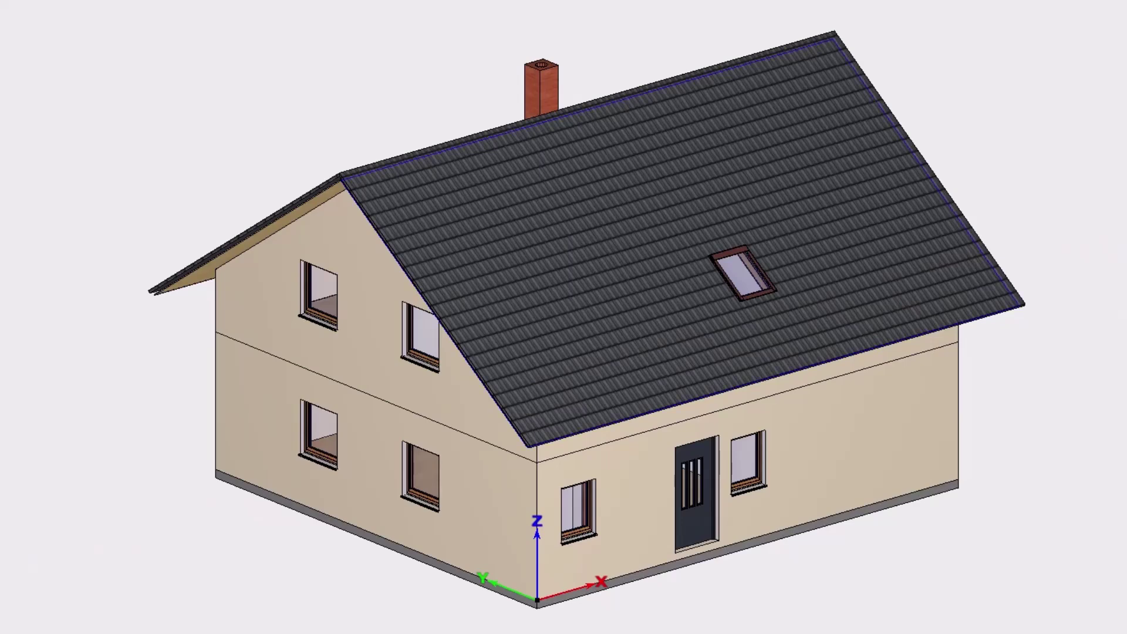
pyautogui.scroll(8, 536, 450)
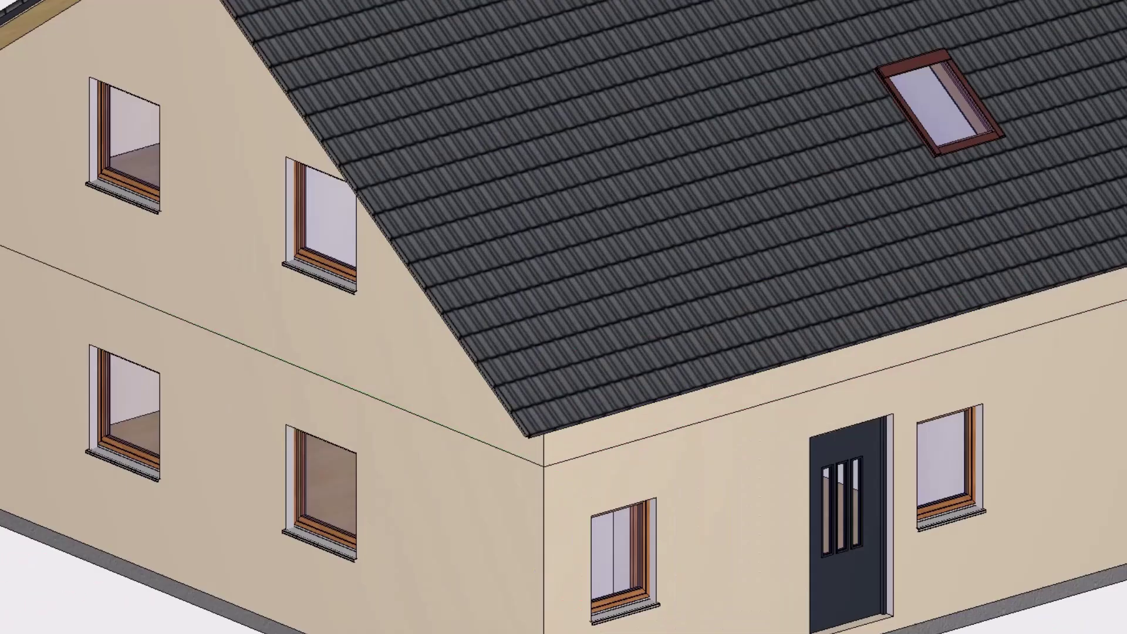
pyautogui.scroll(5, 536, 450)
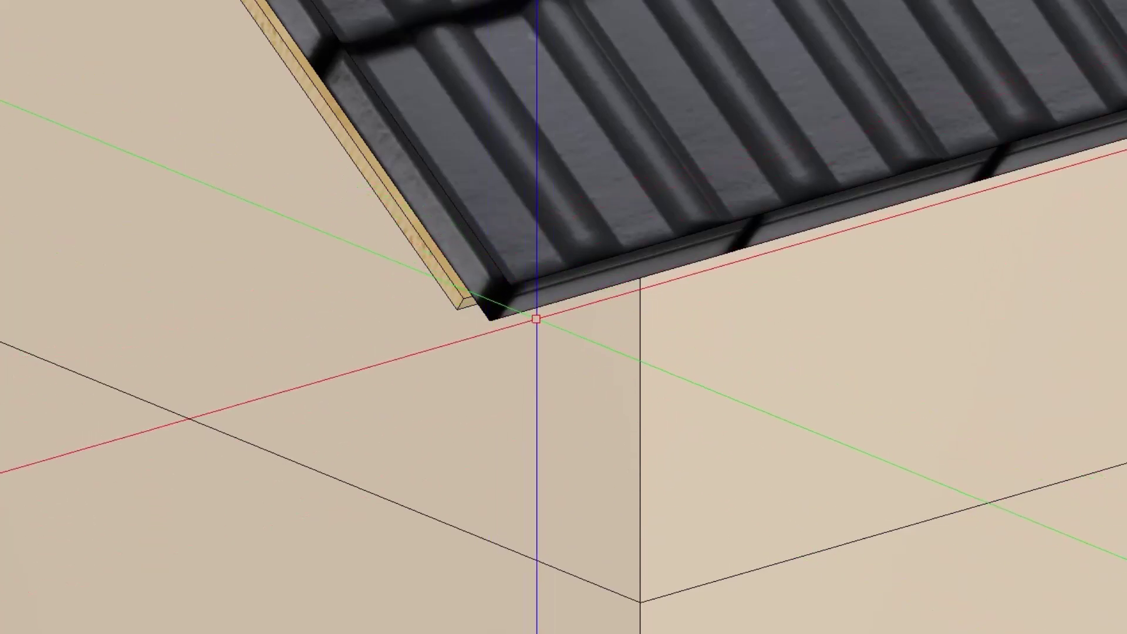
pyautogui.scroll(-15, 535, 319)
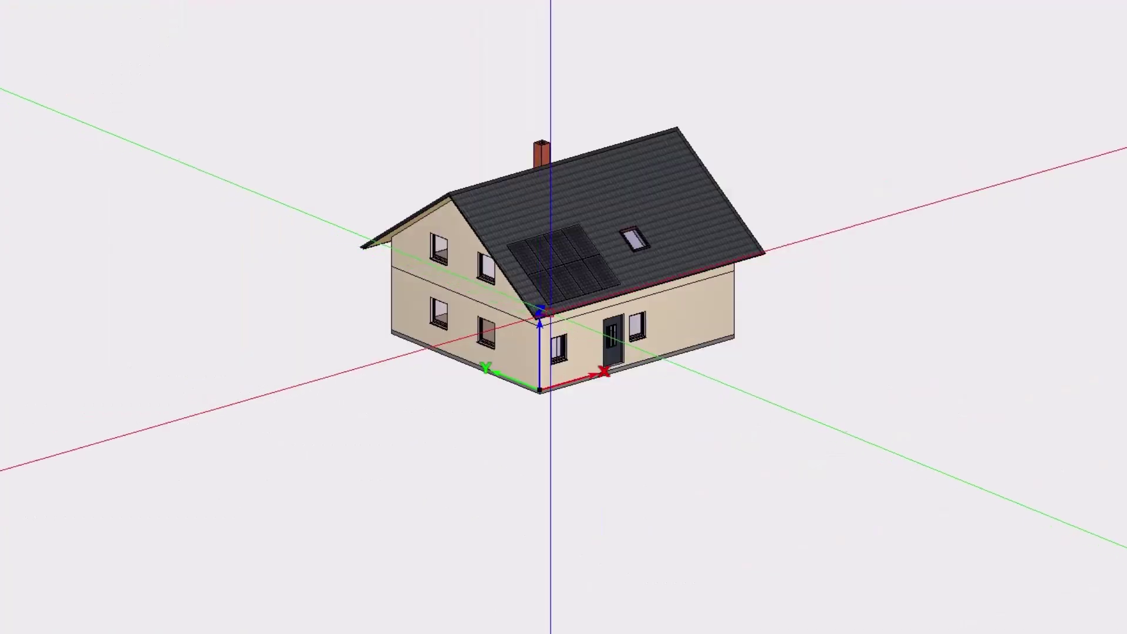
pyautogui.scroll(8, 601, 314)
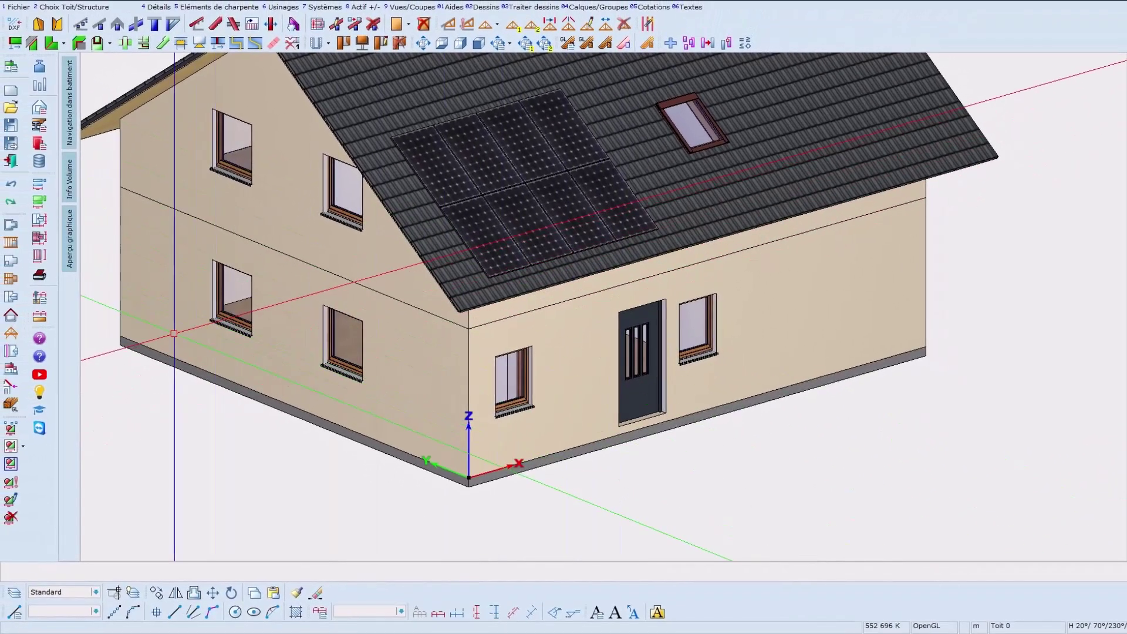
# Modify the inserted photovoltaic array to 5 panels in X with a Y offset of 0.6 m
pyautogui.click(10, 500)
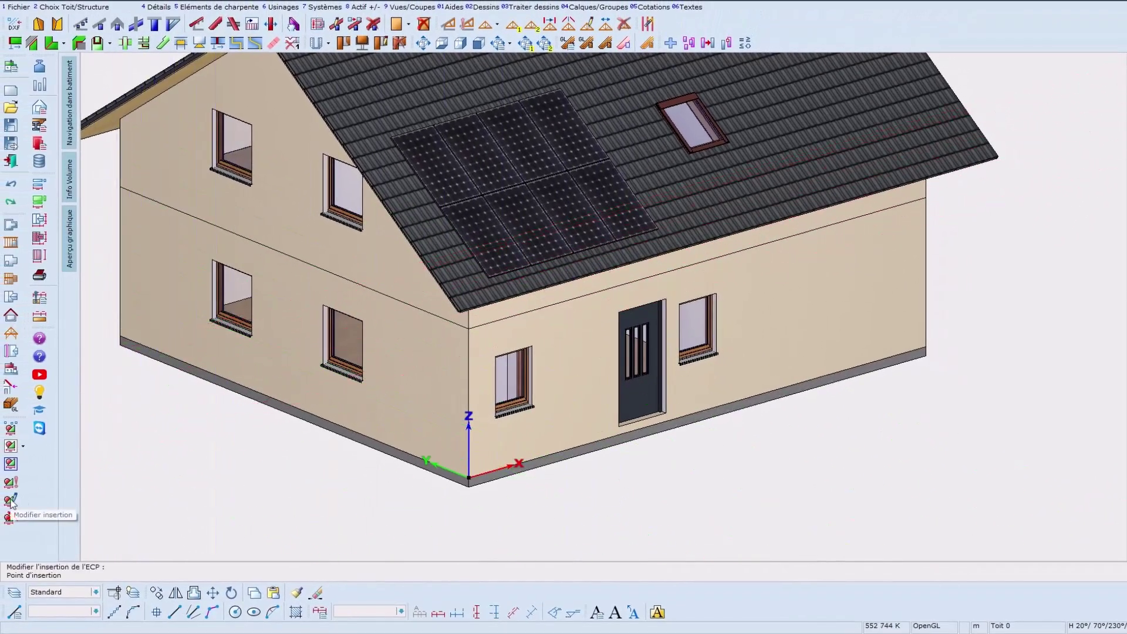
pyautogui.click(10, 500)
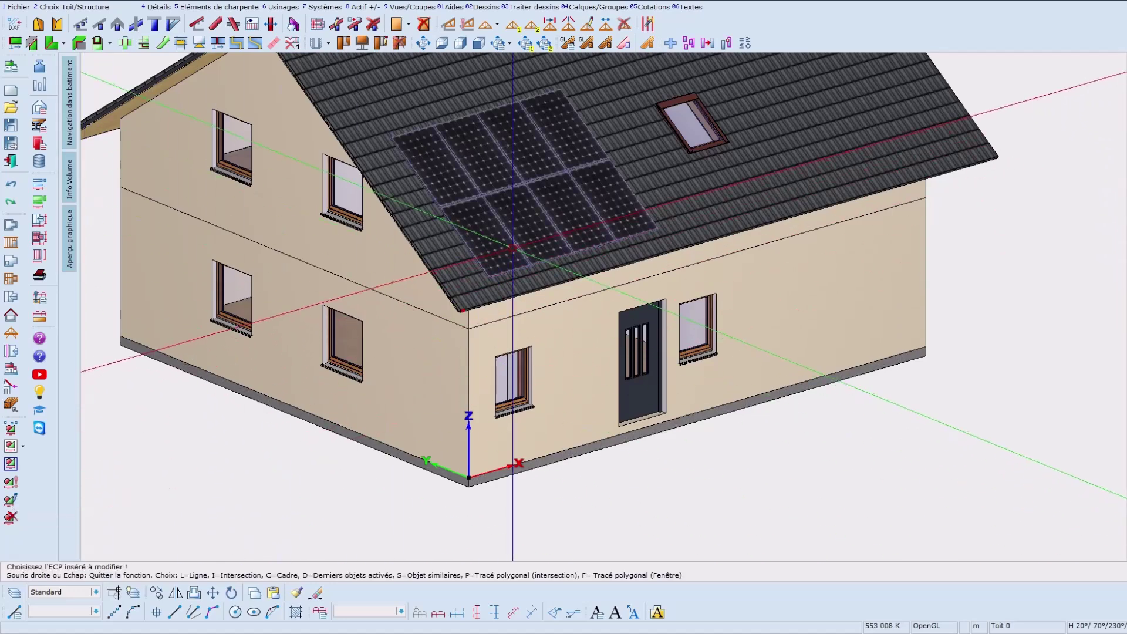
pyautogui.click(535, 279)
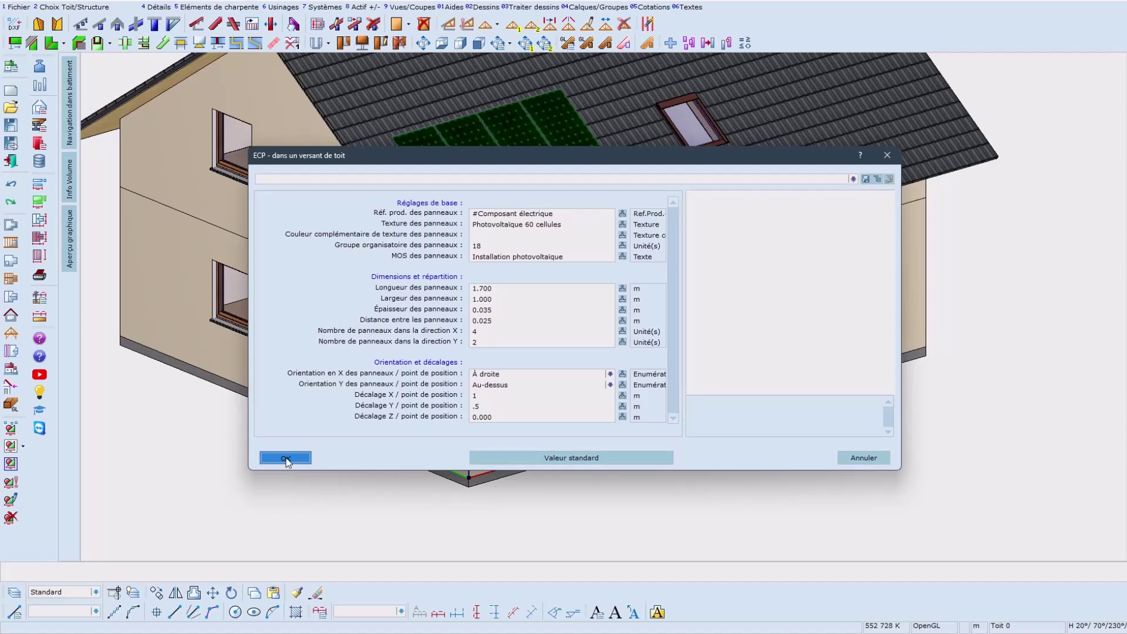
pyautogui.doubleClick(490, 332)
pyautogui.write('5')
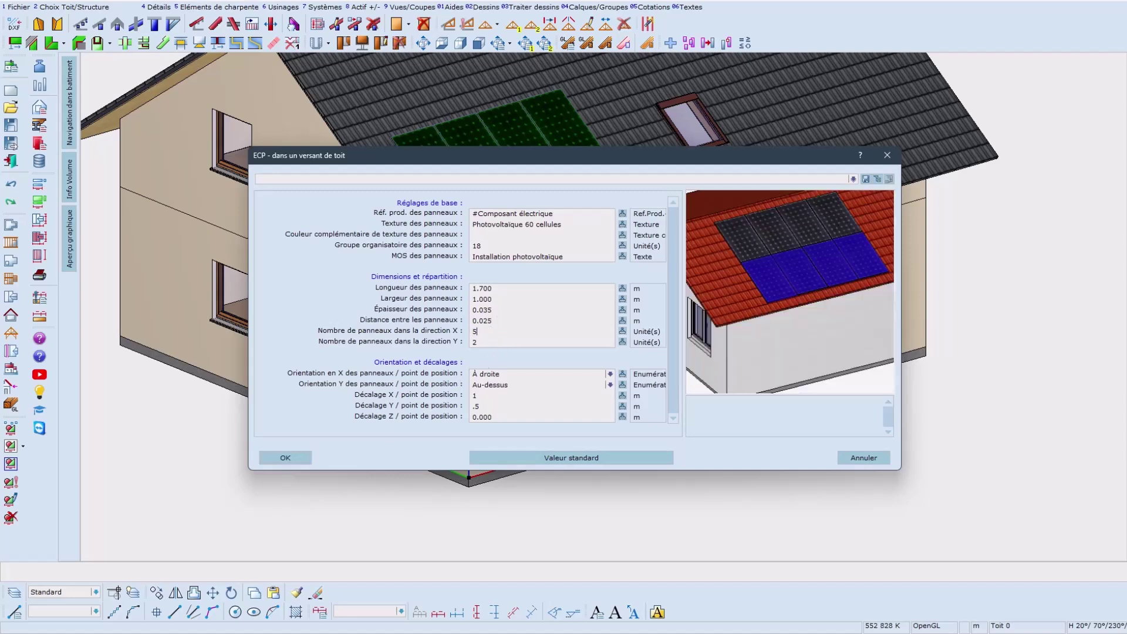
pyautogui.click(491, 406)
pyautogui.press('BackSpace')
pyautogui.write('6')
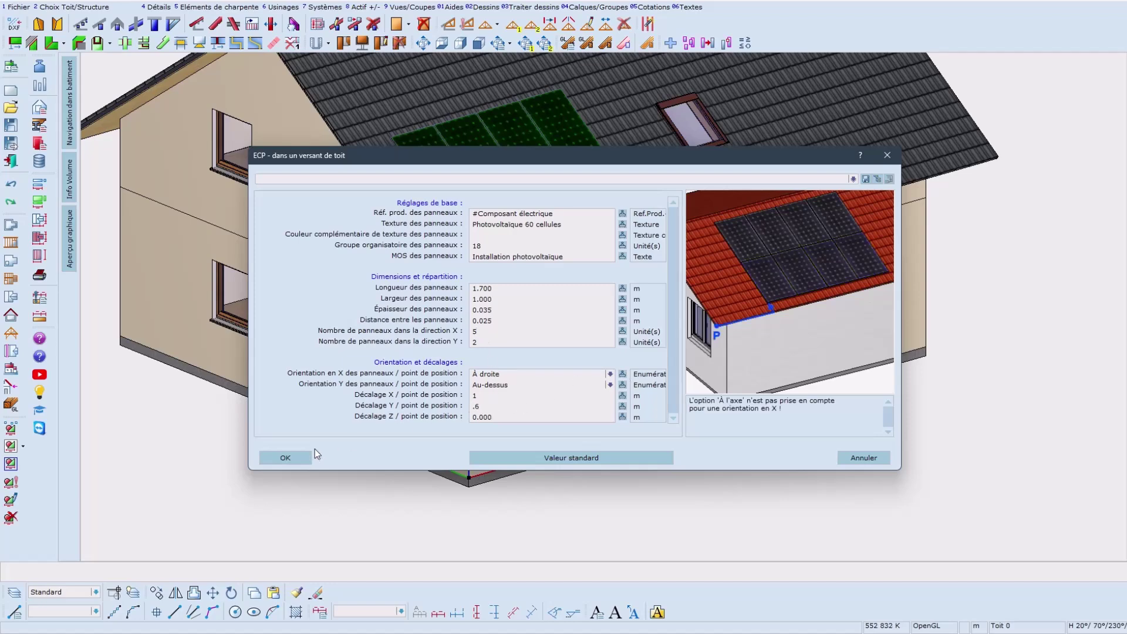
pyautogui.click(286, 458)
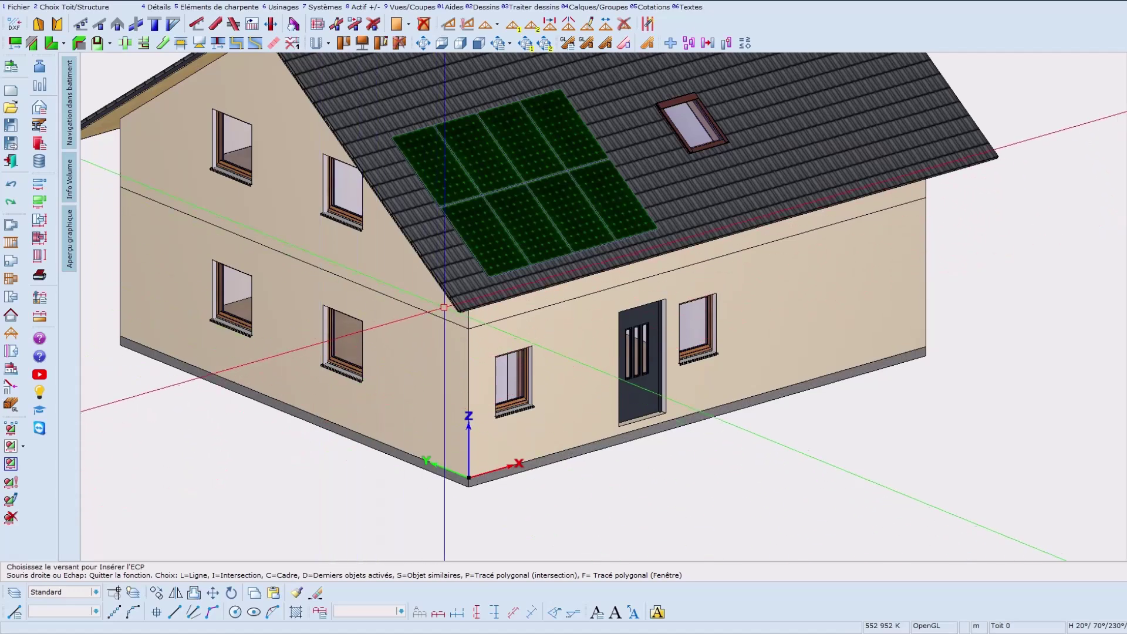
# Place the modified array on the same roof slope, using its gable-side eave corner as the position point
pyautogui.click(460, 285)
pyautogui.click(460, 285)
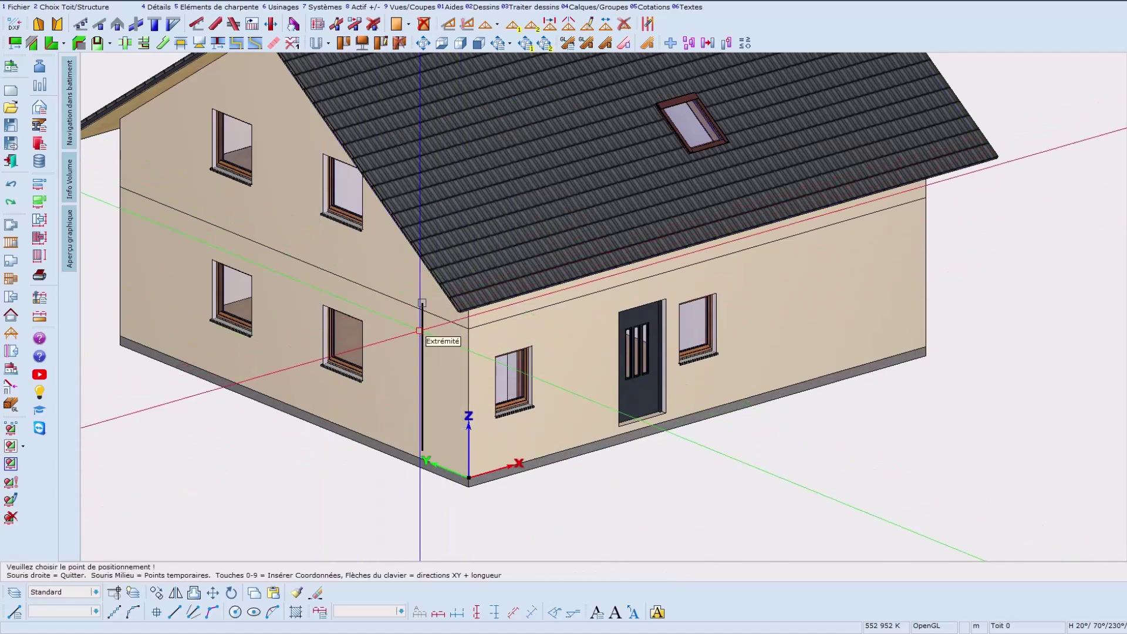
pyautogui.click(419, 330)
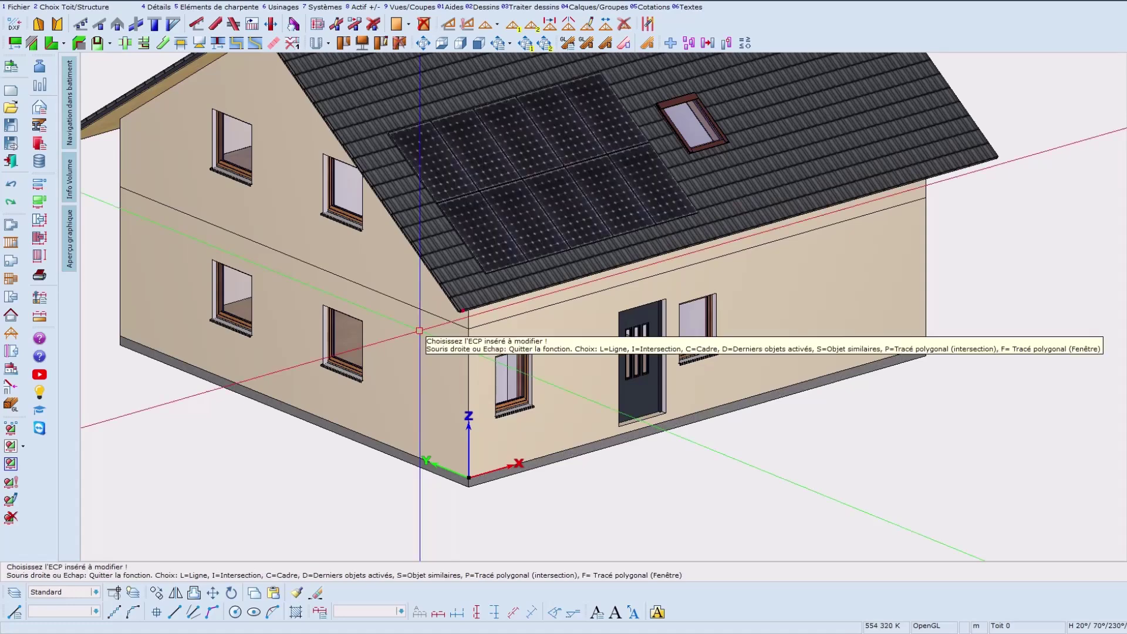